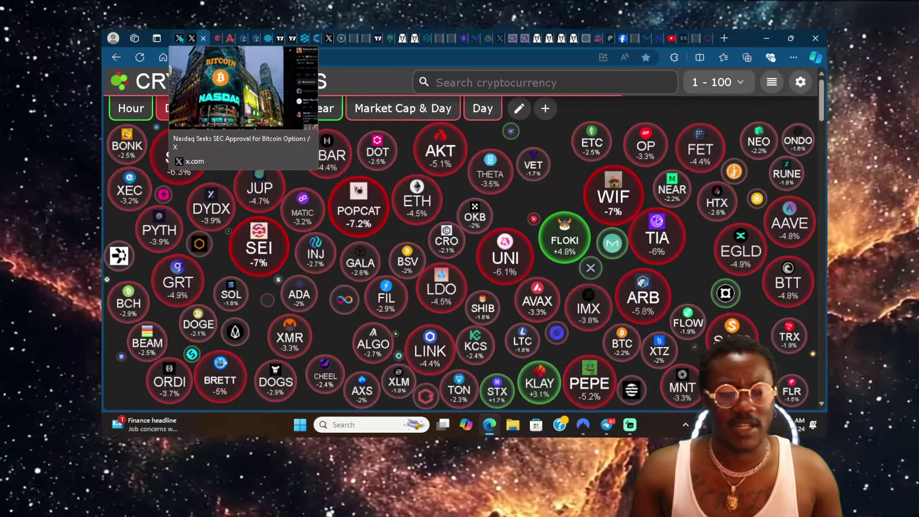
Open the X post reporting Nasdaq seeking SEC approval for Bitcoin index options.
{"action": "left_click", "coordinate": [179, 38]}
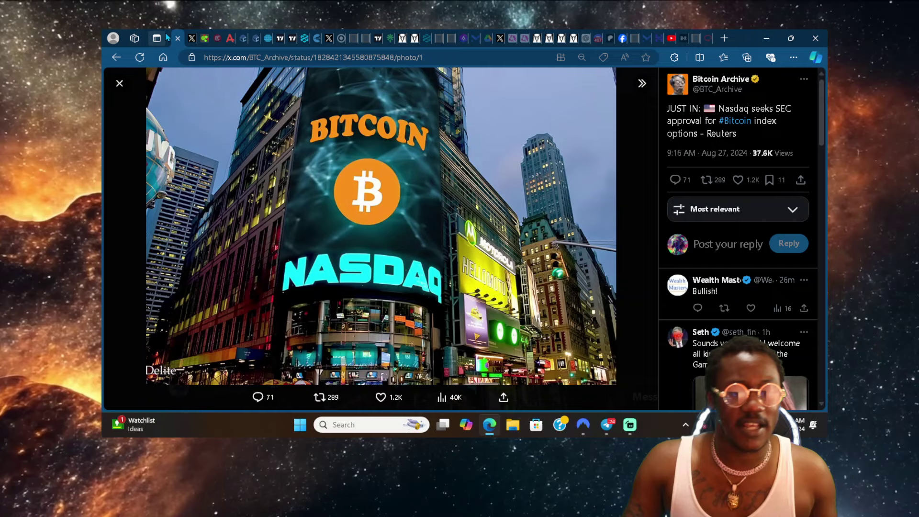
Bring up the X post comparing BTC with global M2 money supply.
{"action": "left_click", "coordinate": [193, 35]}
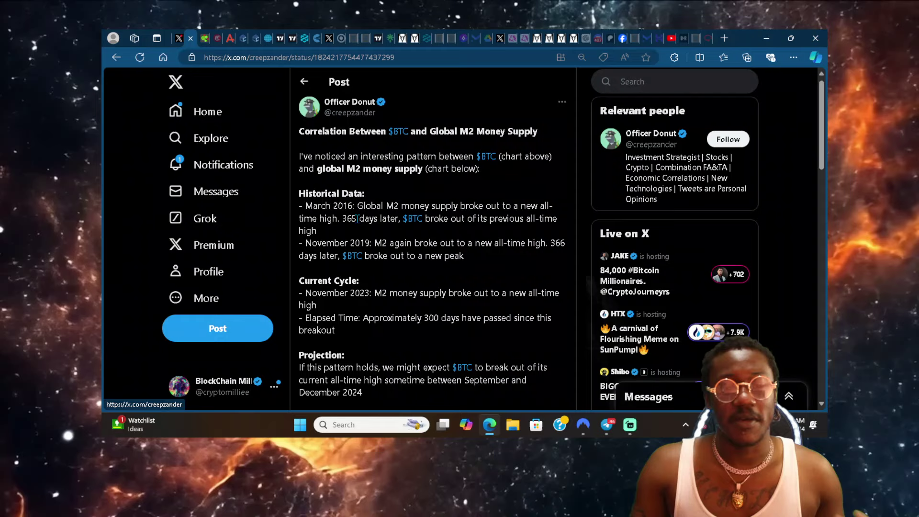
Switch to the weekly BTCUSD Bitstamp chart in TradingView.
{"action": "left_click", "coordinate": [280, 39]}
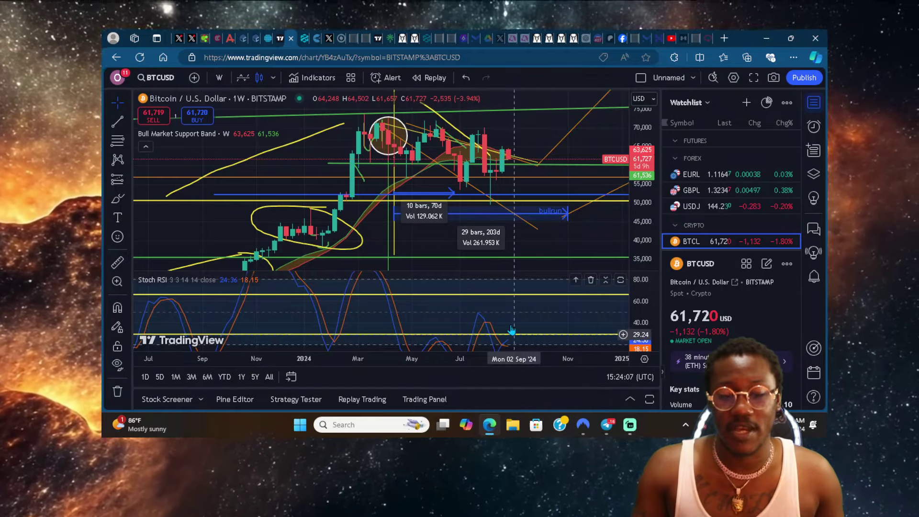
Bring up the Crypto Fear & Greed Index, reading 48 Neutral.
{"action": "left_click", "coordinate": [222, 38]}
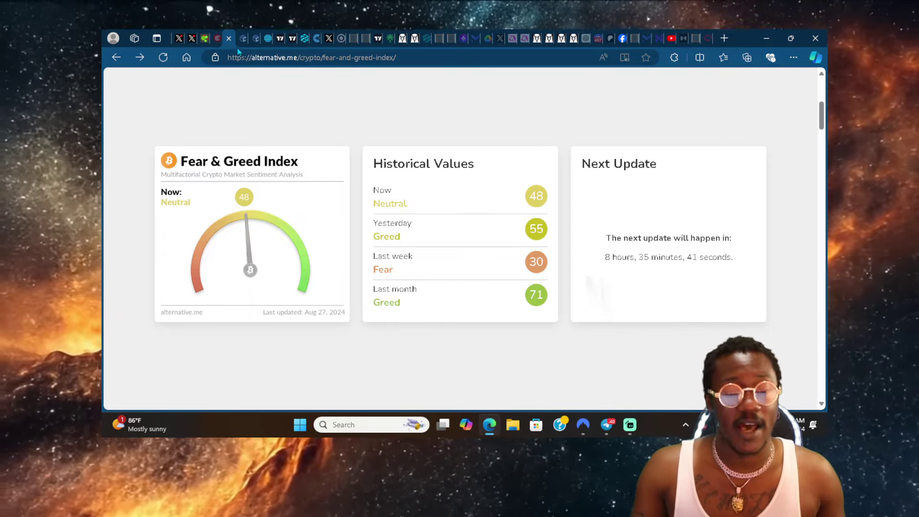
Check the bull-bear sentiment chart's latest data, then browse the Altcoin Season Index reading 18.
{"action": "left_click", "coordinate": [243, 39]}
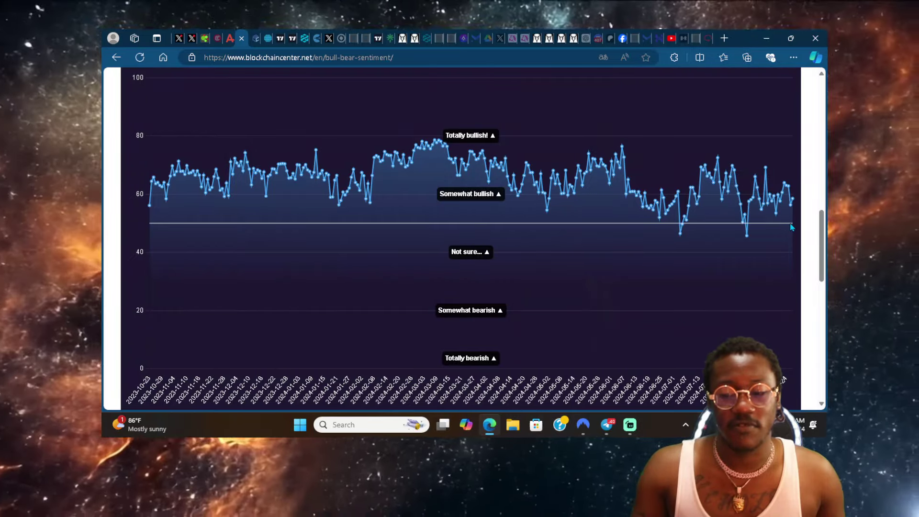
{"action": "mouse_move", "coordinate": [785, 225]}
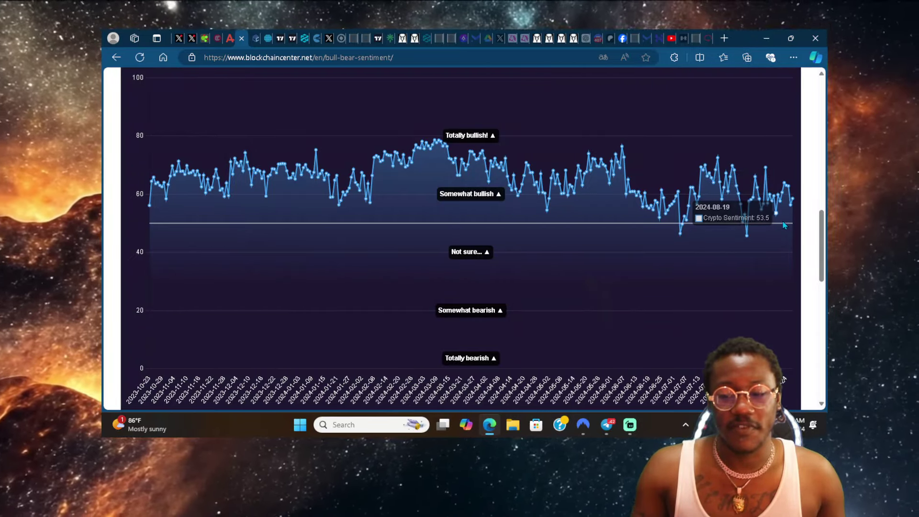
{"action": "left_click", "coordinate": [244, 38]}
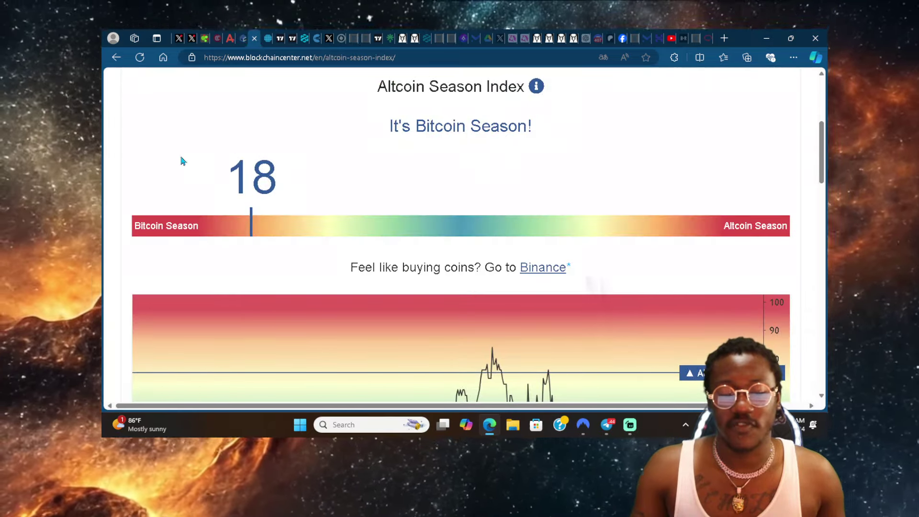
{"action": "scroll", "coordinate": [350, 174], "scroll_direction": "down", "scroll_amount": 1}
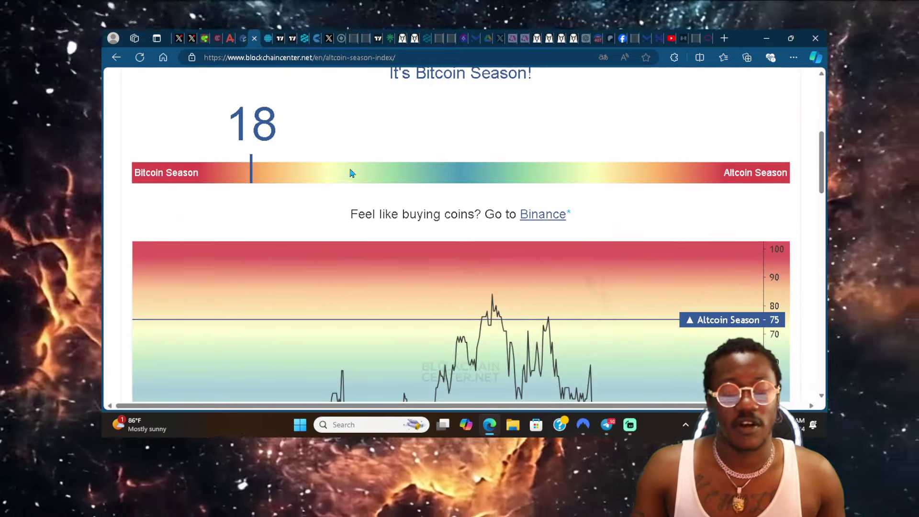
{"action": "scroll", "coordinate": [328, 123], "scroll_direction": "up", "scroll_amount": 1}
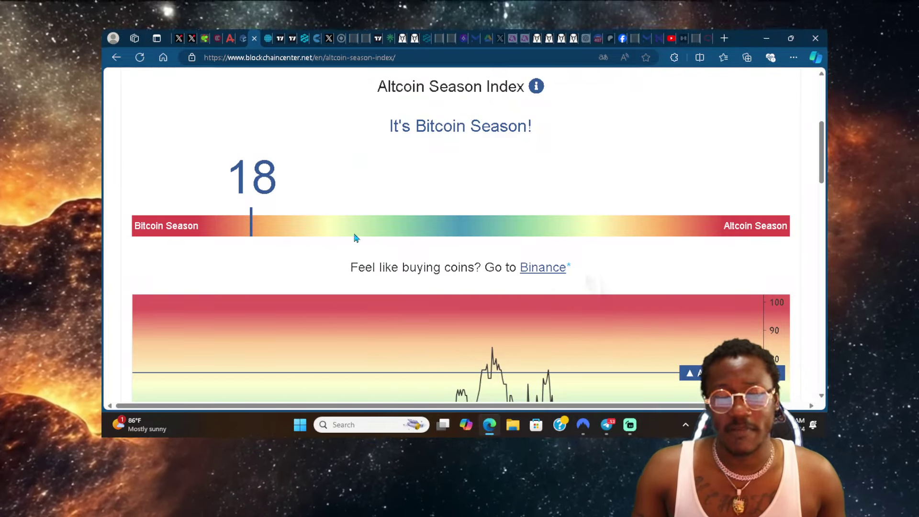
Review FedWatch's 18 Sep 2024 probabilities (67.5% for 500–525), then return to X.
{"action": "left_click", "coordinate": [268, 39]}
{"action": "scroll", "coordinate": [316, 156], "scroll_direction": "up", "scroll_amount": 8}
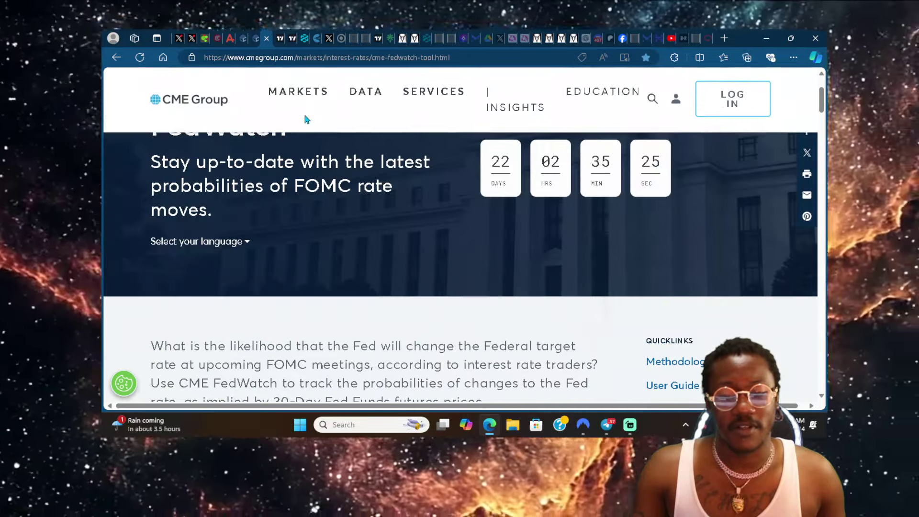
{"action": "scroll", "coordinate": [303, 112], "scroll_direction": "down", "scroll_amount": 10}
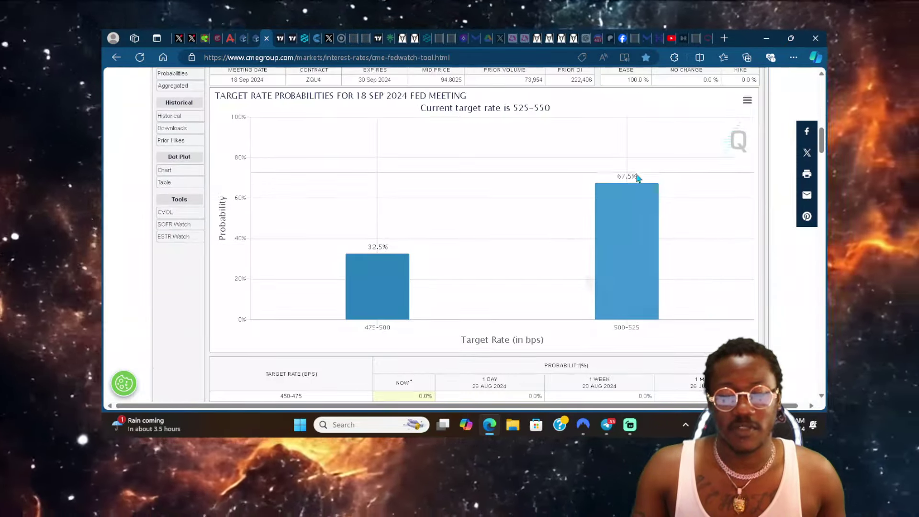
{"action": "scroll", "coordinate": [604, 167], "scroll_direction": "up", "scroll_amount": 6}
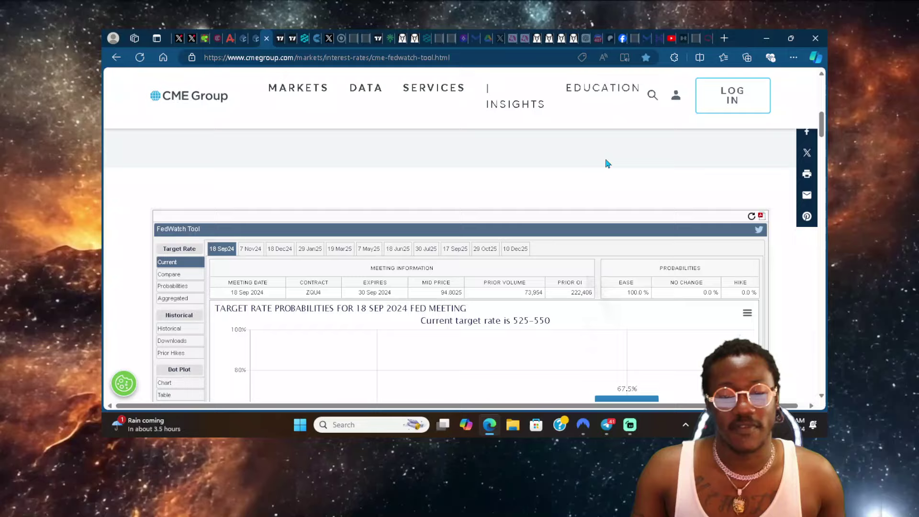
{"action": "scroll", "coordinate": [541, 230], "scroll_direction": "up", "scroll_amount": 2}
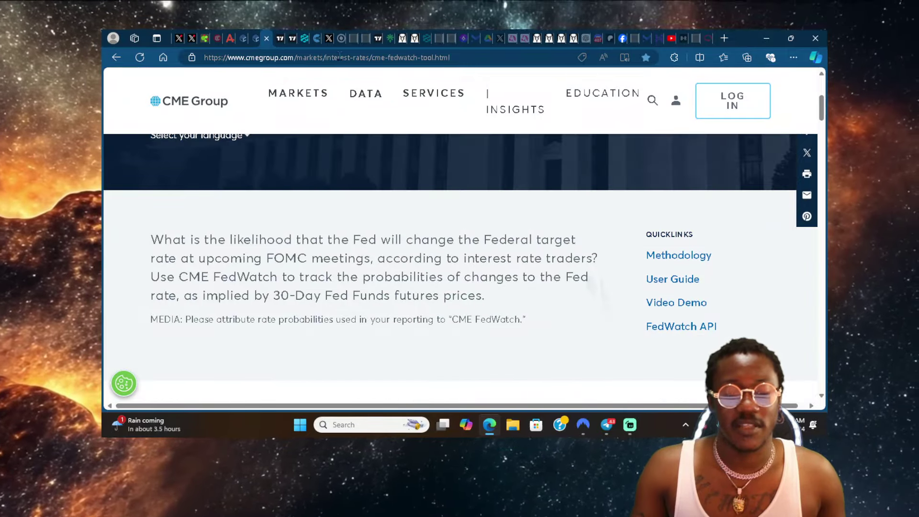
{"action": "left_click", "coordinate": [330, 38]}
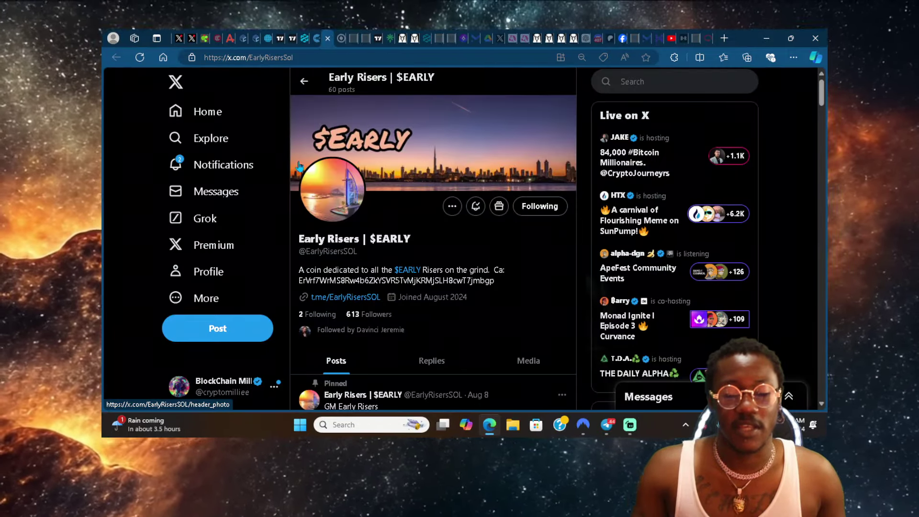
From the profile timeline, open the reposted post on the biggest crypto bull run starting.
{"action": "left_click", "coordinate": [229, 272]}
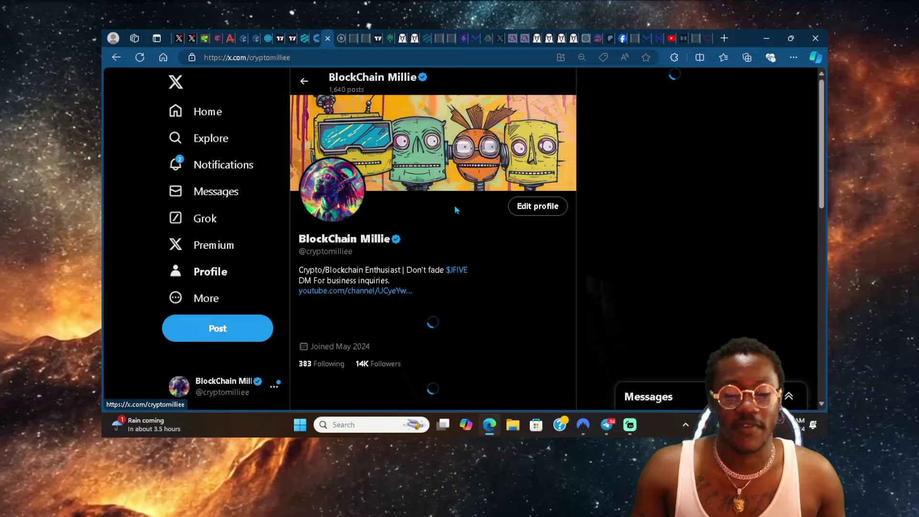
{"action": "scroll", "coordinate": [463, 193], "scroll_direction": "down", "scroll_amount": 10}
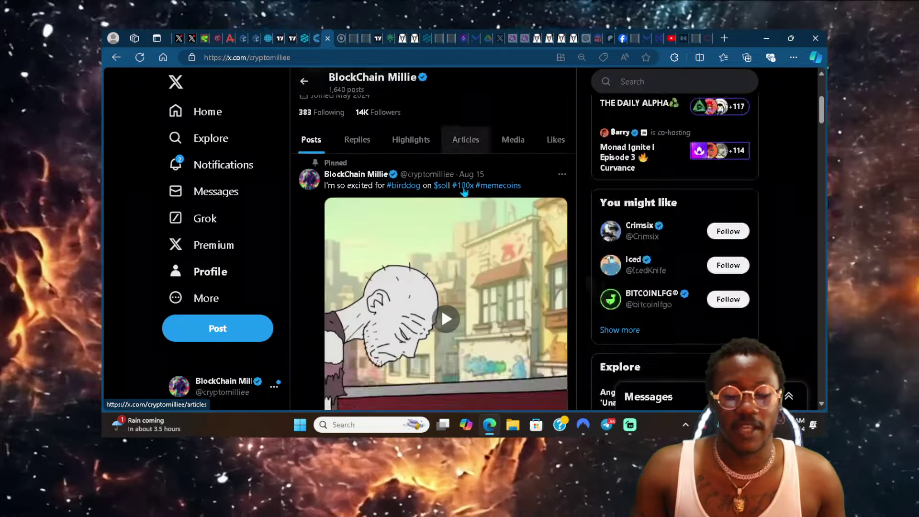
{"action": "scroll", "coordinate": [463, 191], "scroll_direction": "down", "scroll_amount": 15}
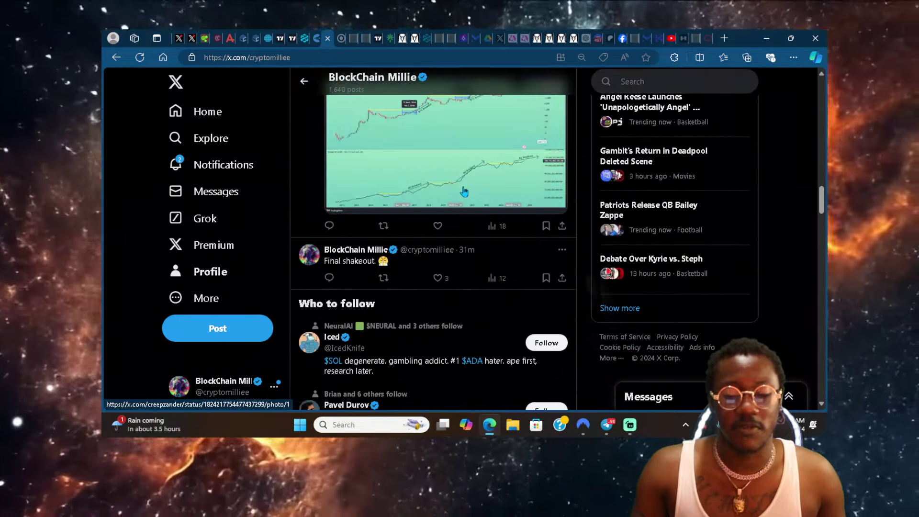
{"action": "scroll", "coordinate": [433, 197], "scroll_direction": "down", "scroll_amount": 6}
{"action": "scroll", "coordinate": [435, 203], "scroll_direction": "up", "scroll_amount": 3}
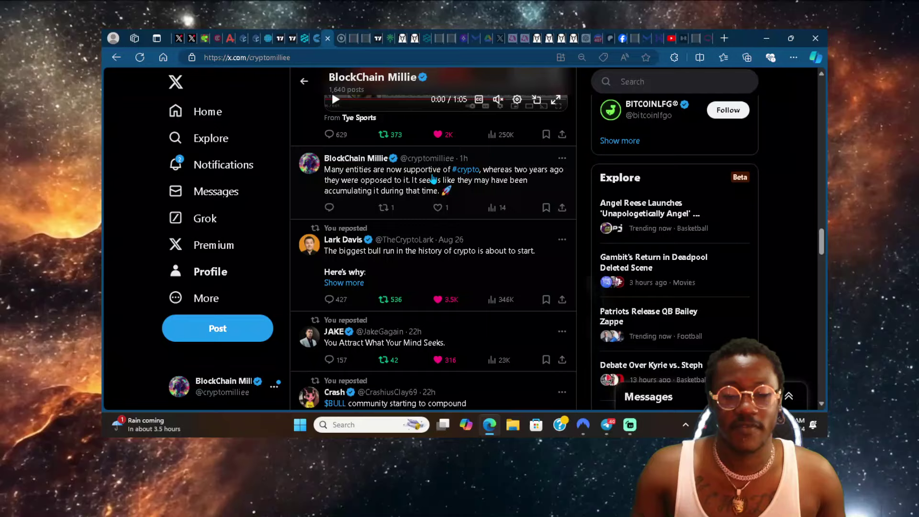
{"action": "scroll", "coordinate": [438, 210], "scroll_direction": "down", "scroll_amount": 2}
{"action": "left_click", "coordinate": [440, 158]}
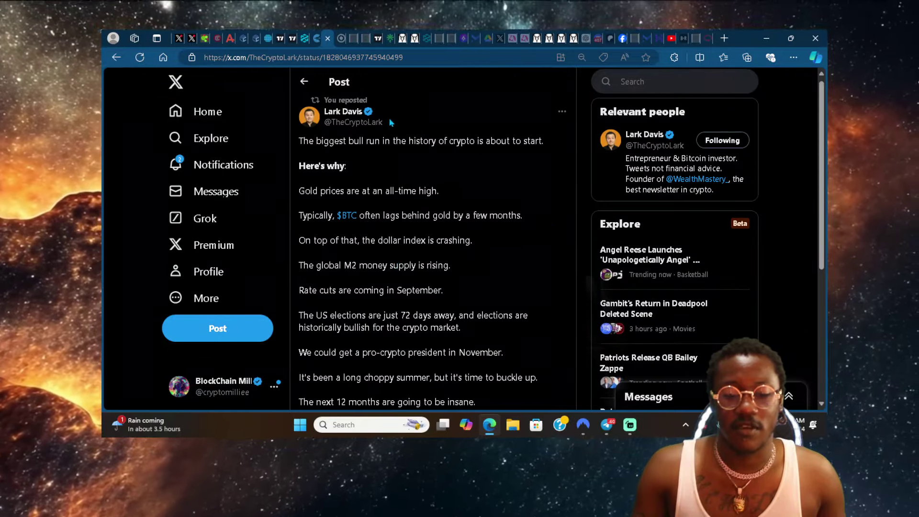
{"action": "scroll", "coordinate": [400, 169], "scroll_direction": "down", "scroll_amount": 1}
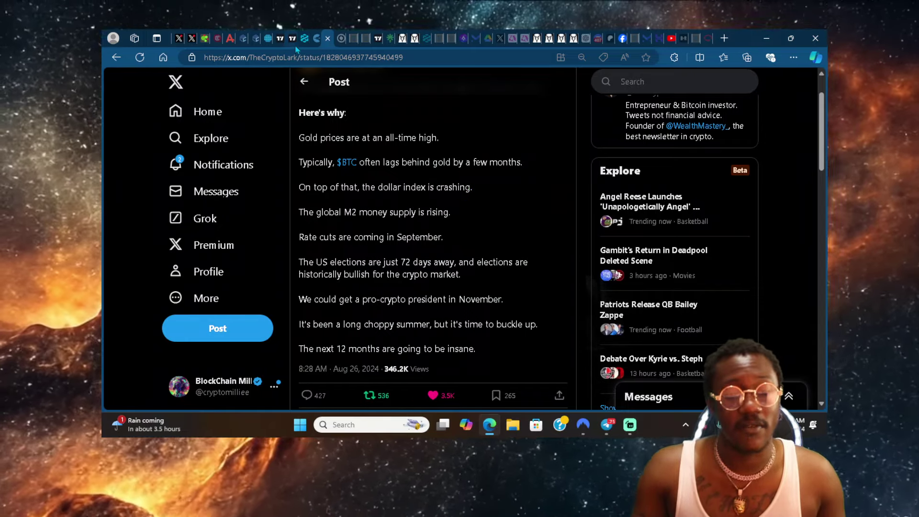
Replace BTCUSD with DXY, the U.S. Dollar Index, using an All-category symbol search.
{"action": "left_click", "coordinate": [291, 39]}
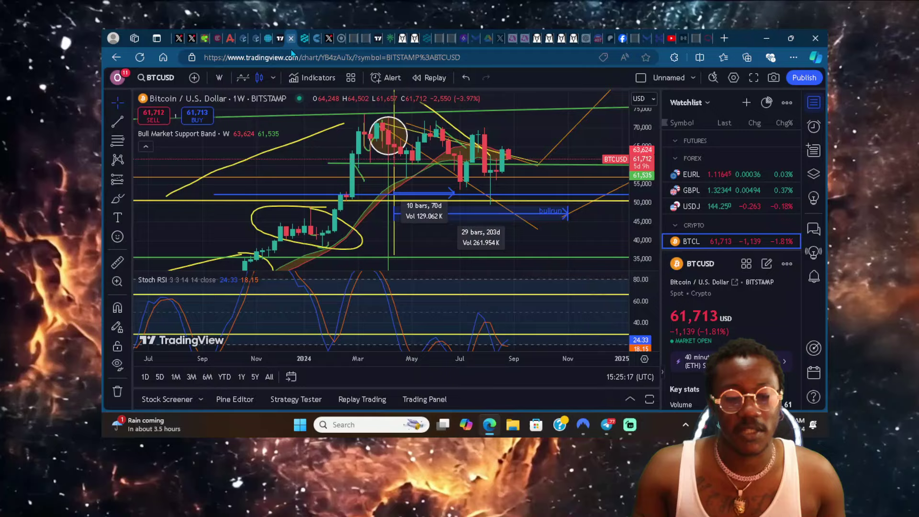
{"action": "left_click", "coordinate": [154, 78]}
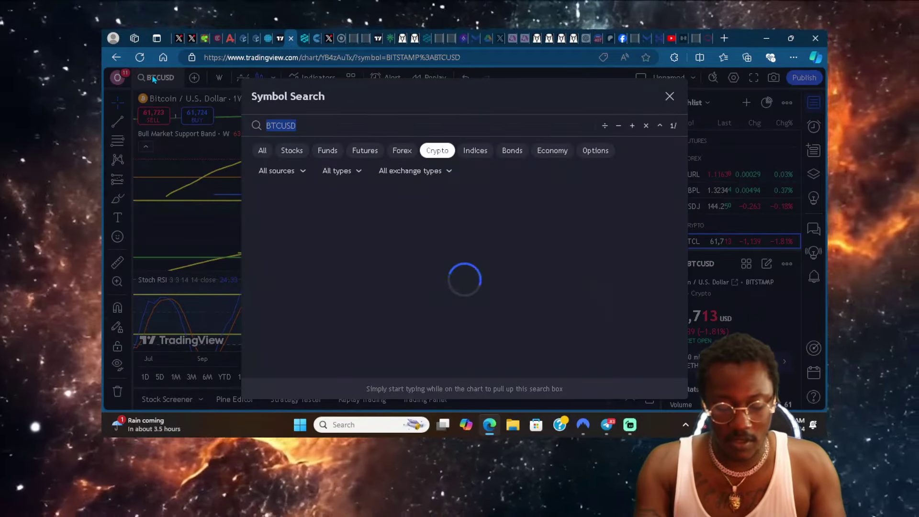
{"action": "type", "text": "DXY"}
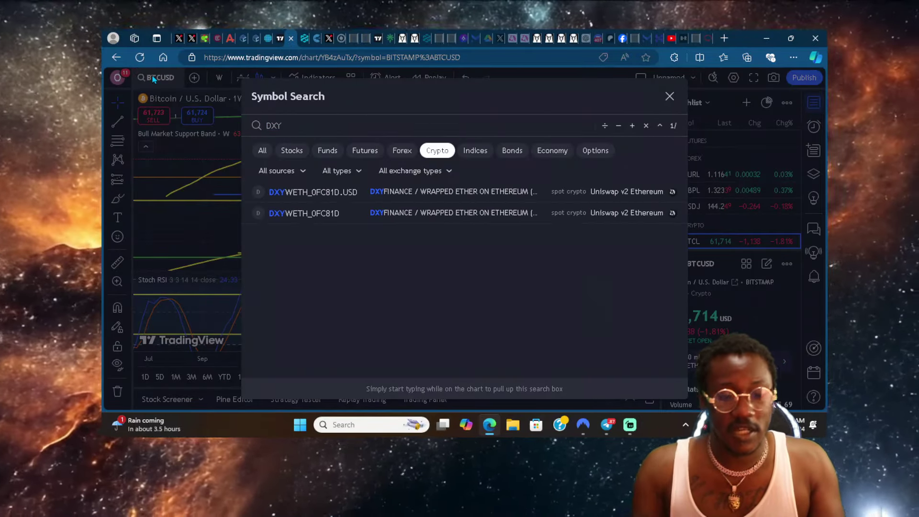
{"action": "left_click", "coordinate": [255, 156]}
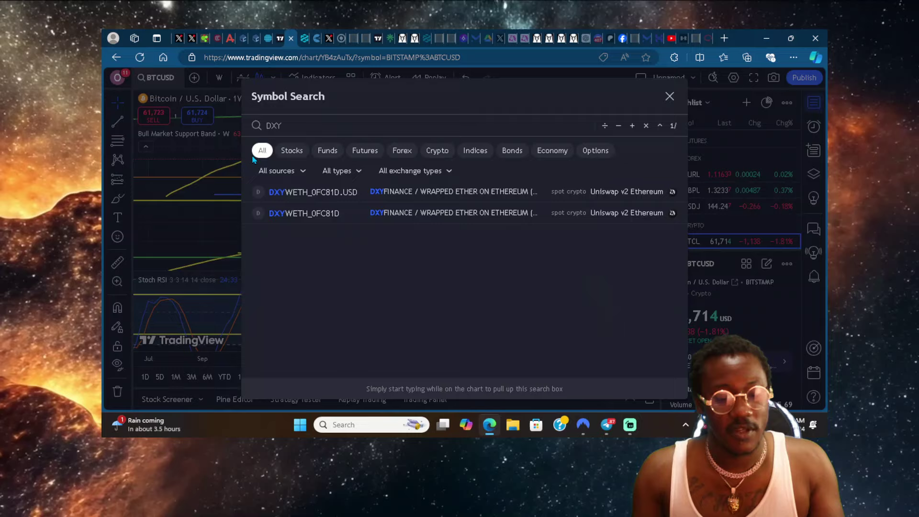
{"action": "left_click", "coordinate": [340, 183]}
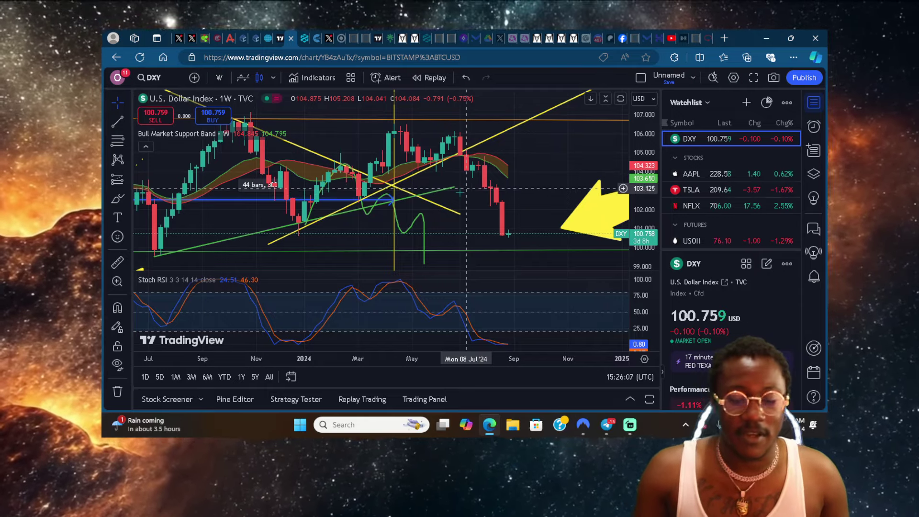
{"action": "left_click", "coordinate": [202, 40]}
{"action": "scroll", "coordinate": [501, 209], "scroll_direction": "down", "scroll_amount": 1}
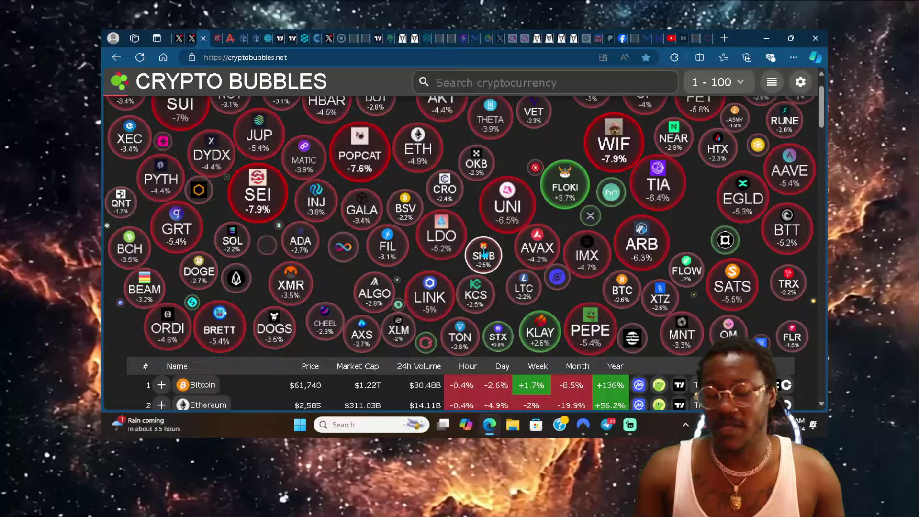
{"action": "scroll", "coordinate": [410, 280], "scroll_direction": "up", "scroll_amount": 1}
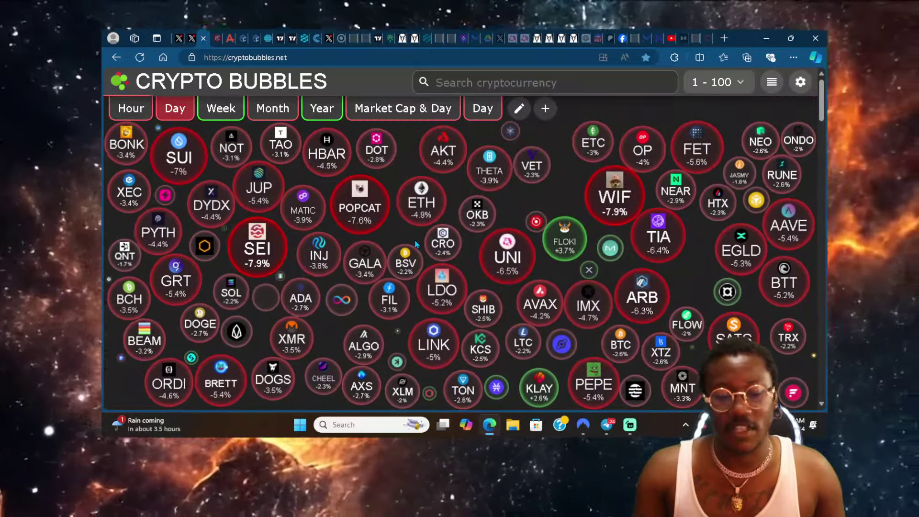
{"action": "scroll", "coordinate": [417, 245], "scroll_direction": "down", "scroll_amount": 1}
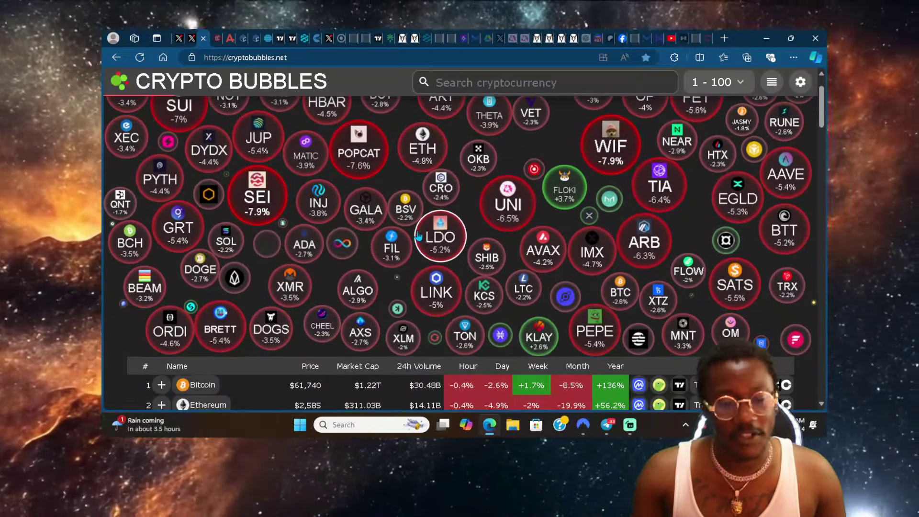
{"action": "scroll", "coordinate": [418, 235], "scroll_direction": "up", "scroll_amount": 1}
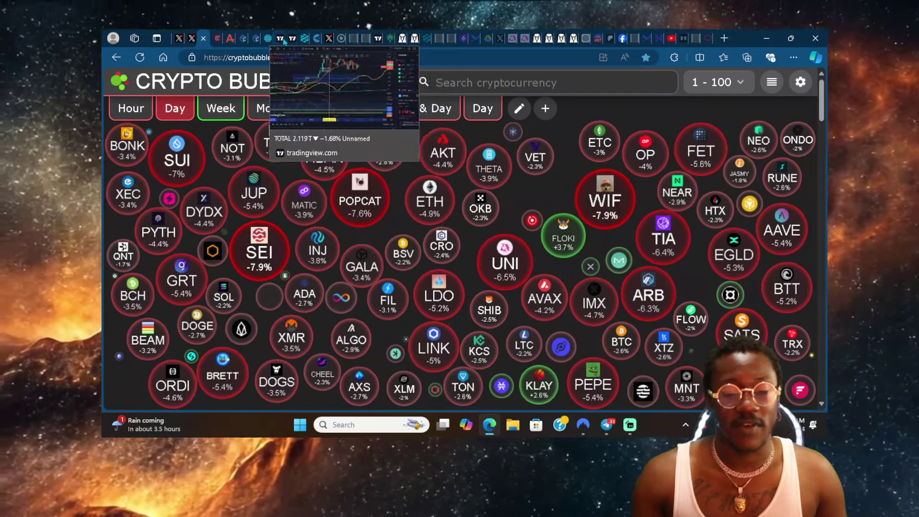
Show the weekly TOTAL market cap chart, pan to recent candles and select the Stoch RSI line.
{"action": "left_click", "coordinate": [291, 38]}
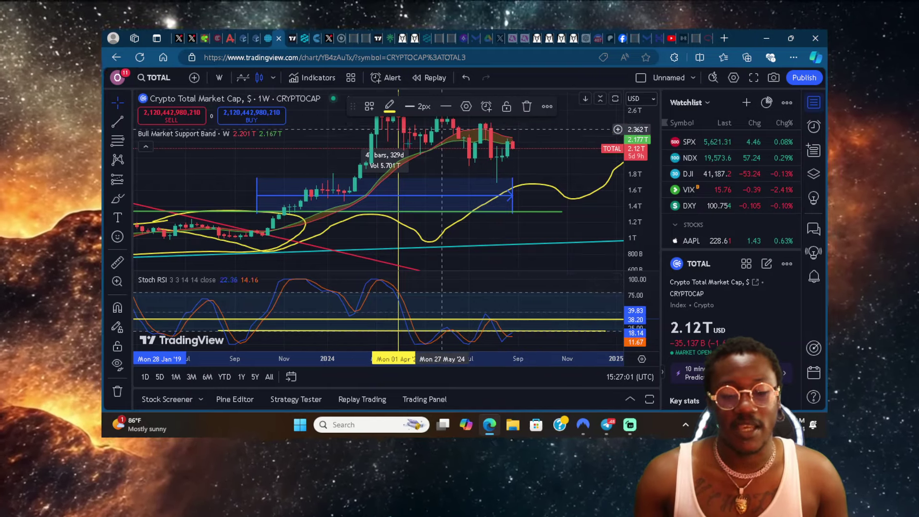
{"action": "left_click", "coordinate": [529, 141]}
{"action": "left_click_drag", "start_coordinate": [530, 141], "coordinate": [479, 169]}
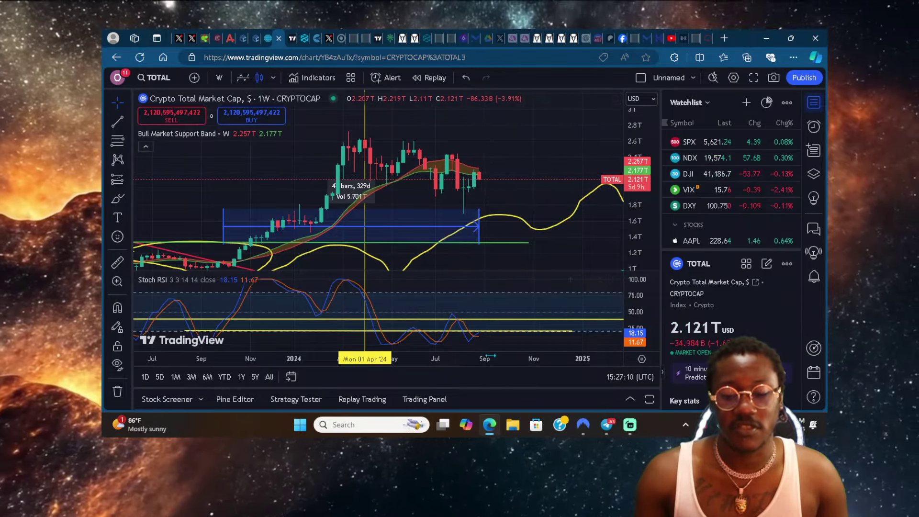
{"action": "left_click", "coordinate": [483, 331]}
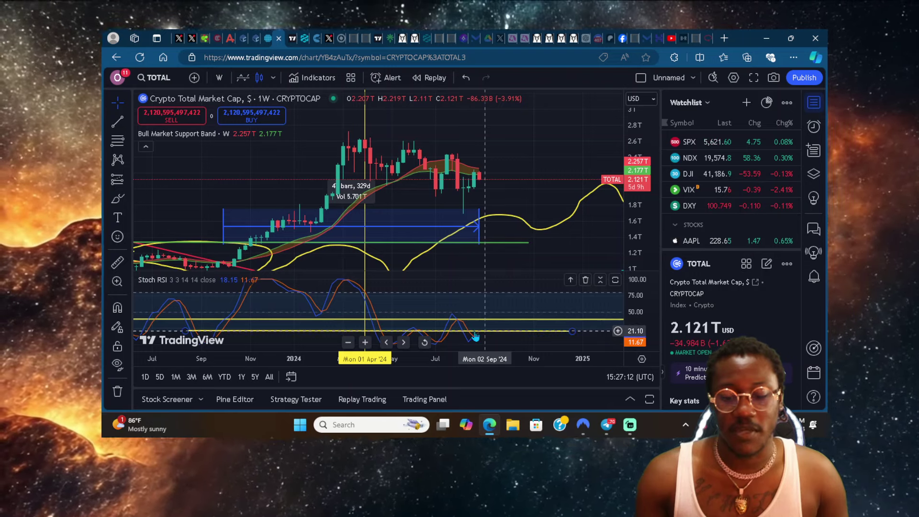
{"action": "left_click", "coordinate": [481, 336]}
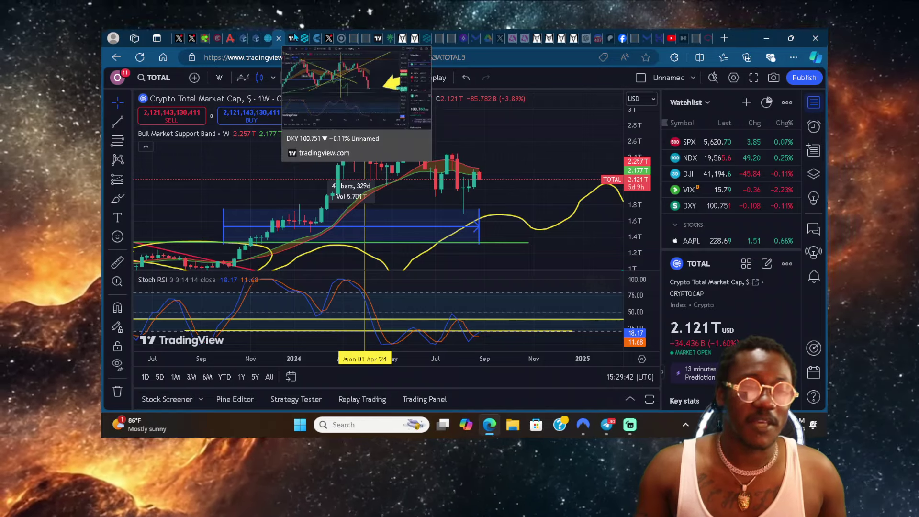
Load BTCUSD on Bitstamp via a BTC search filtered to Crypto, then browse chart intervals.
{"action": "left_click", "coordinate": [280, 38]}
{"action": "left_click", "coordinate": [163, 81]}
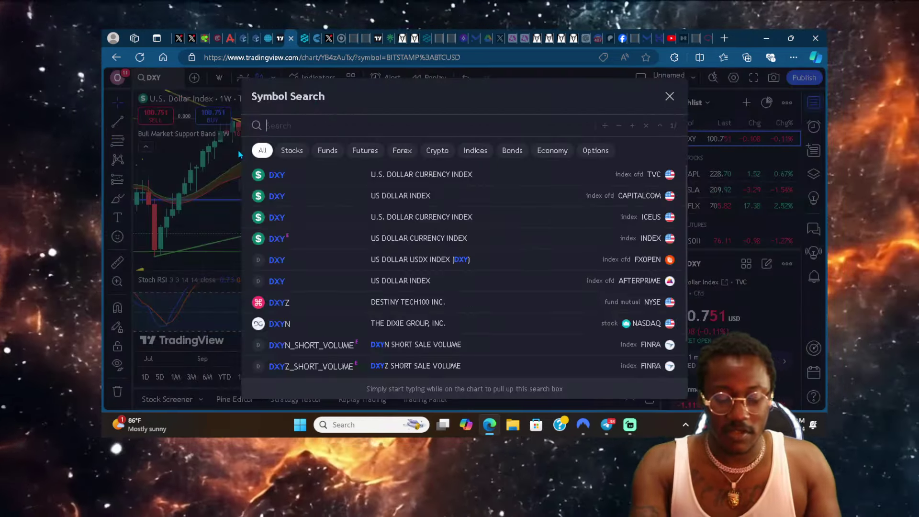
{"action": "type", "text": "BTC"}
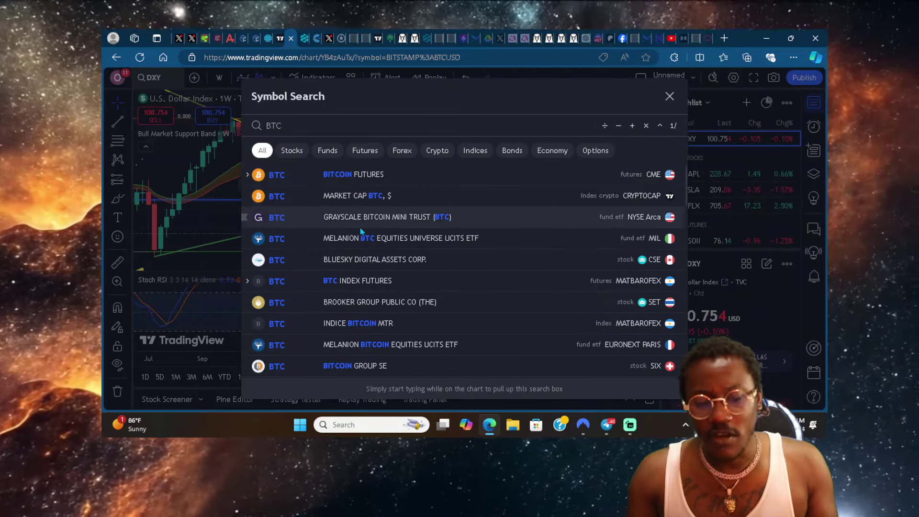
{"action": "left_click", "coordinate": [432, 151]}
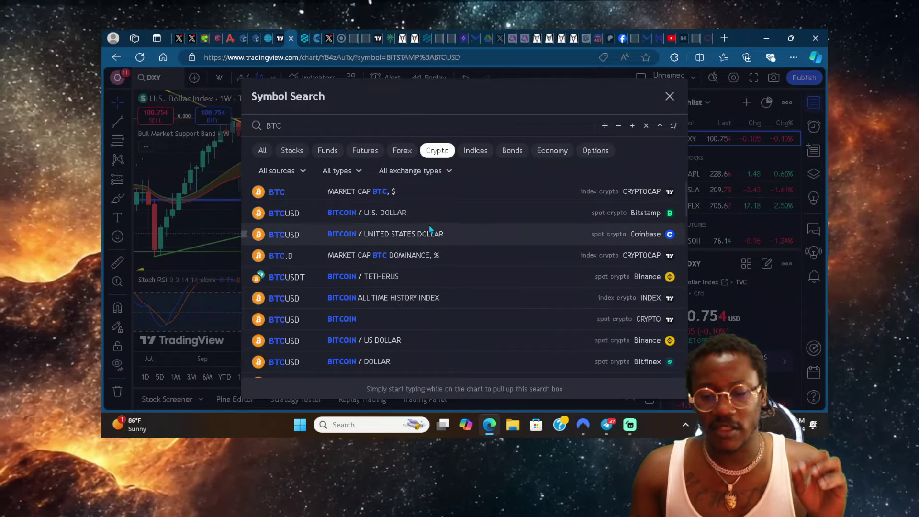
{"action": "left_click", "coordinate": [429, 217]}
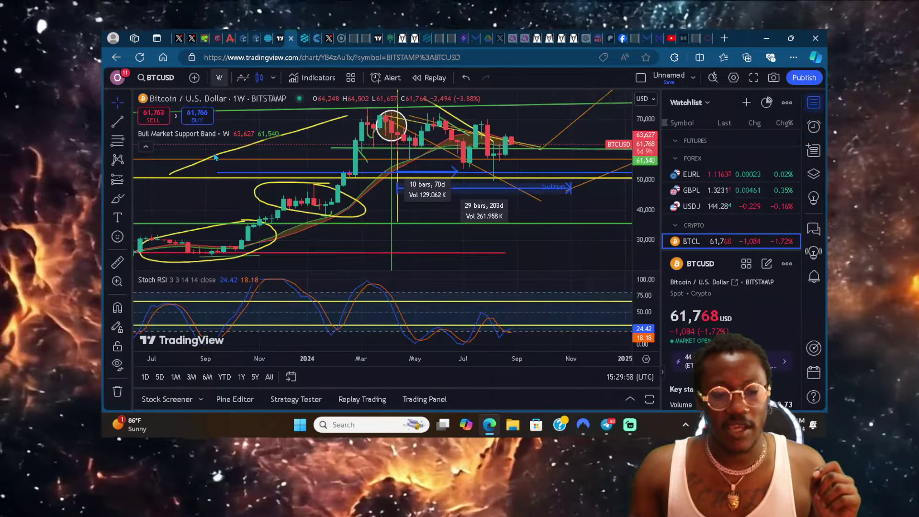
{"action": "left_click", "coordinate": [220, 78]}
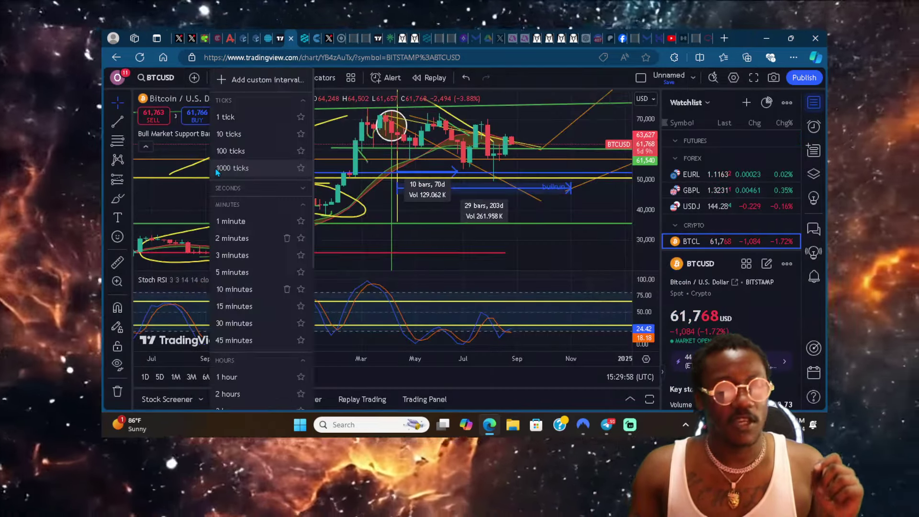
{"action": "scroll", "coordinate": [258, 239], "scroll_direction": "down", "scroll_amount": 5}
Set BTCUSD to the 6-month interval and pan across its full price history.
{"action": "left_click", "coordinate": [259, 293]}
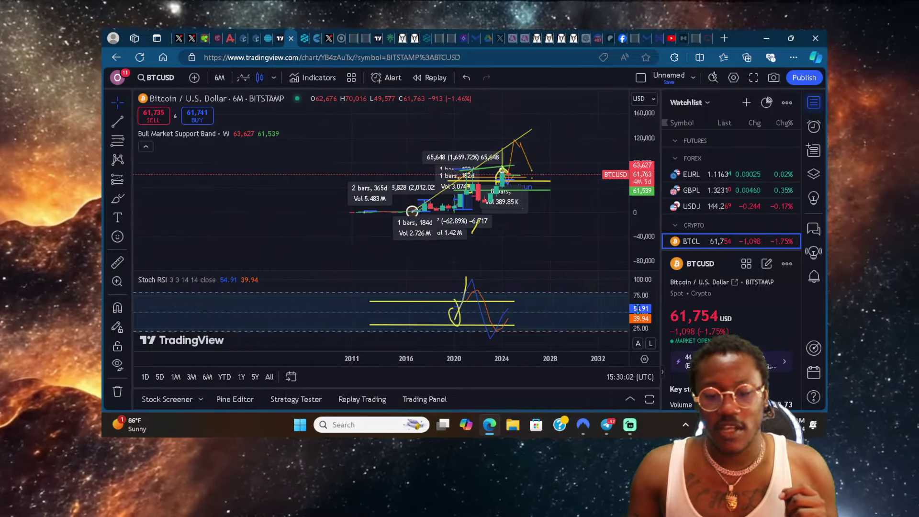
{"action": "left_click_drag", "start_coordinate": [564, 207], "coordinate": [434, 242]}
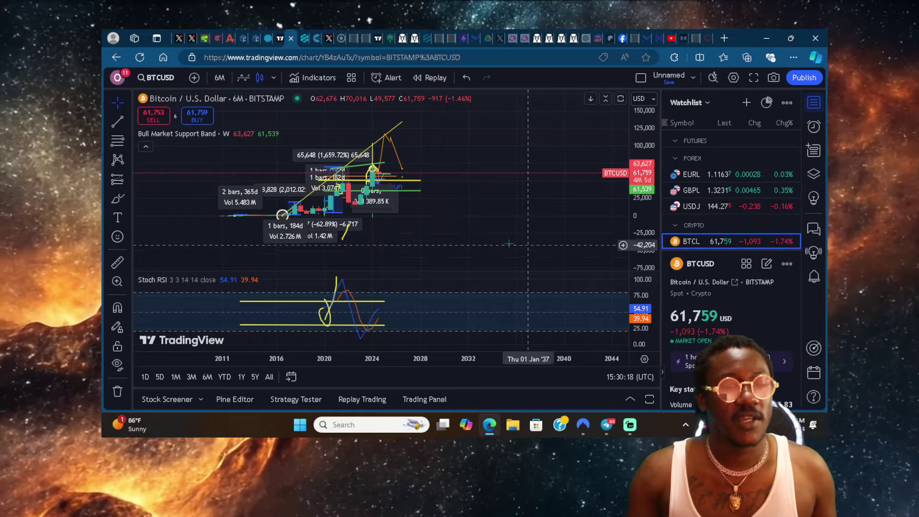
{"action": "left_click", "coordinate": [218, 78]}
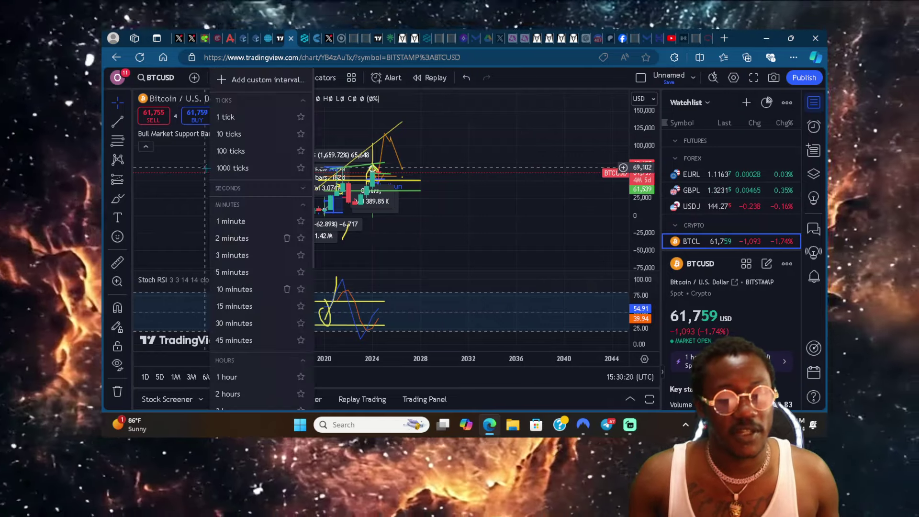
{"action": "scroll", "coordinate": [255, 261], "scroll_direction": "down", "scroll_amount": 1}
{"action": "scroll", "coordinate": [255, 261], "scroll_direction": "down", "scroll_amount": 4}
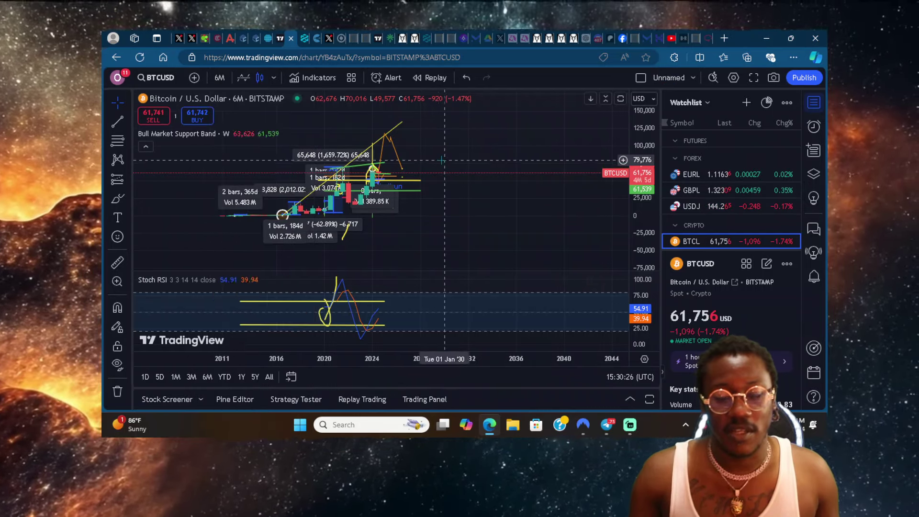
{"action": "left_click", "coordinate": [431, 171]}
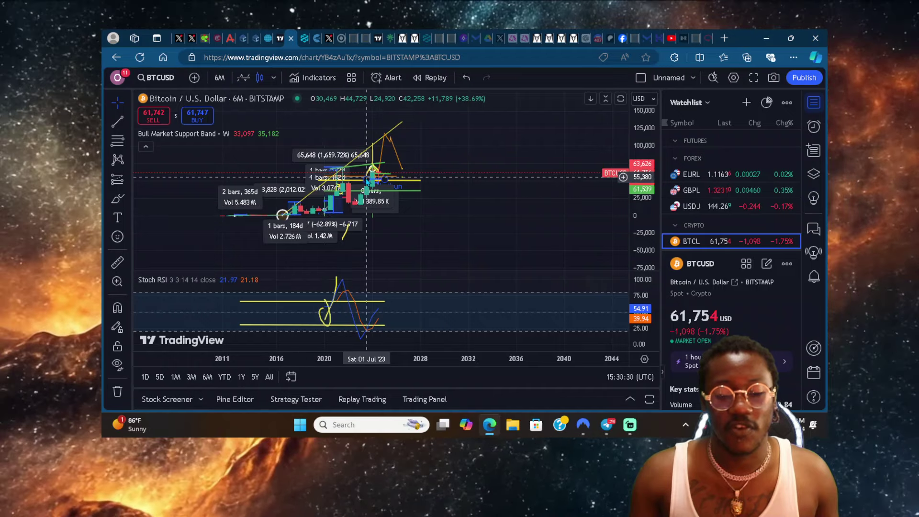
{"action": "left_click_drag", "start_coordinate": [459, 148], "coordinate": [473, 162]}
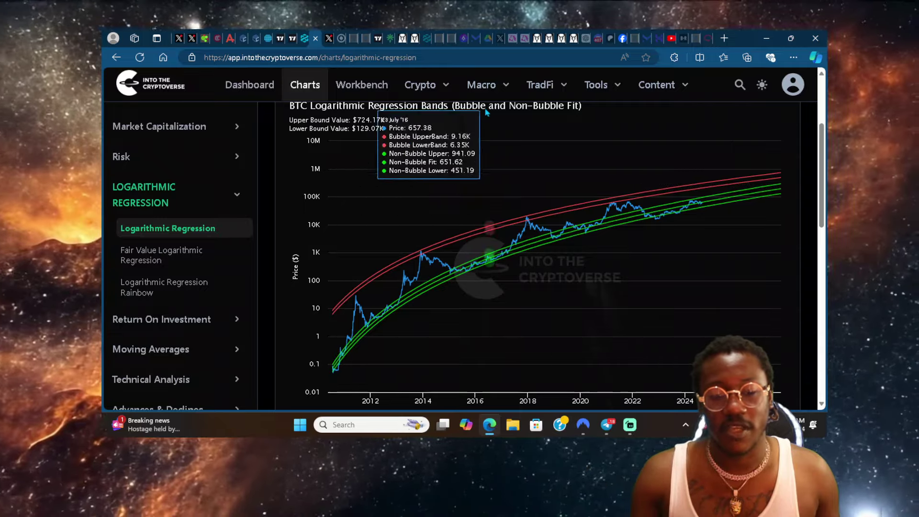
Cycle from Crypto Bubbles through Fear & Greed to the Banter Bubbles map (CHR −16.82%, OAS +20.16%).
{"action": "left_click", "coordinate": [204, 38]}
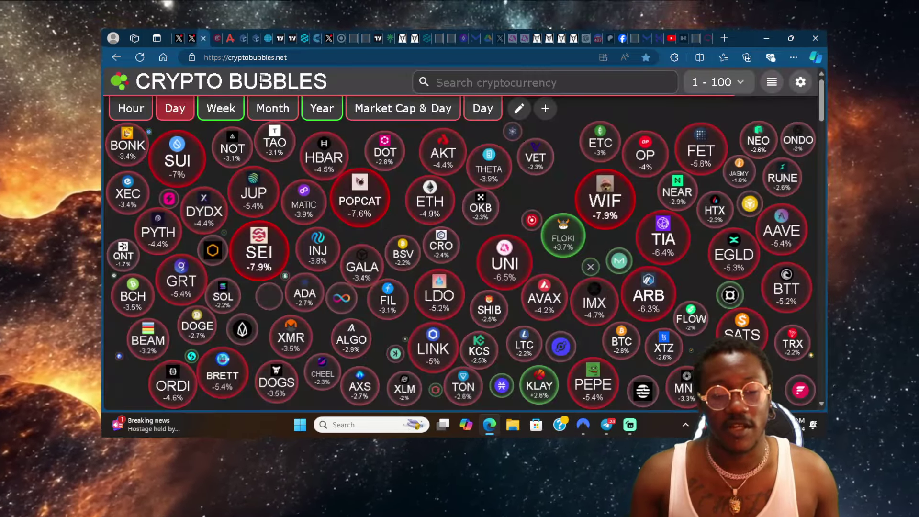
{"action": "key", "text": "ctrl+Tab"}
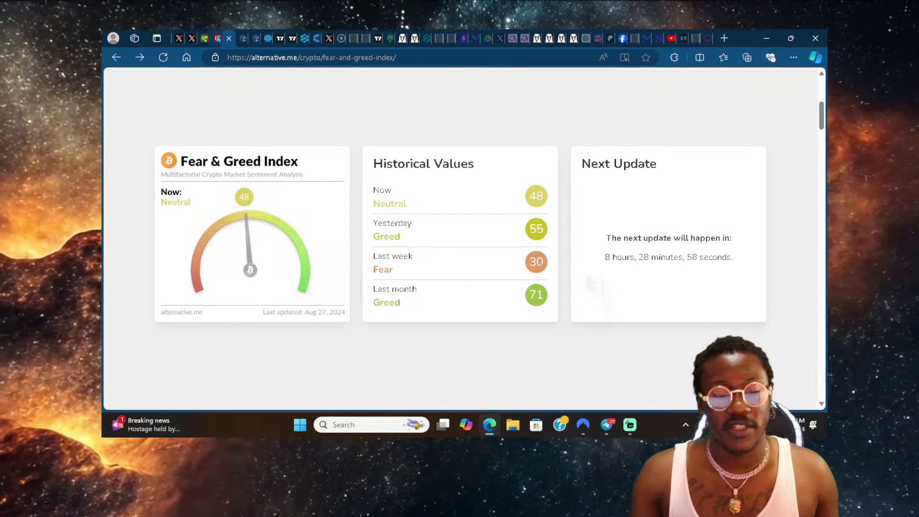
{"action": "left_click", "coordinate": [204, 38]}
{"action": "scroll", "coordinate": [527, 275], "scroll_direction": "down", "scroll_amount": 3}
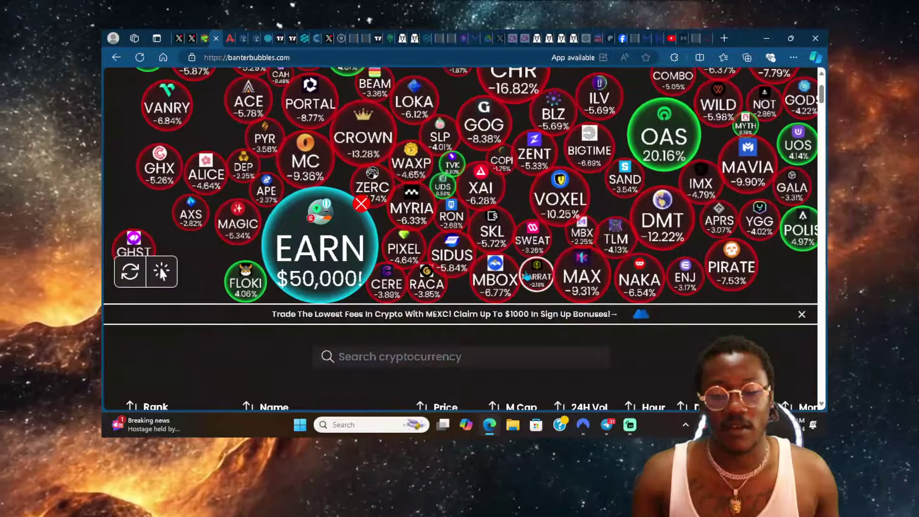
{"action": "scroll", "coordinate": [527, 275], "scroll_direction": "up", "scroll_amount": 3}
{"action": "scroll", "coordinate": [500, 266], "scroll_direction": "down", "scroll_amount": 1}
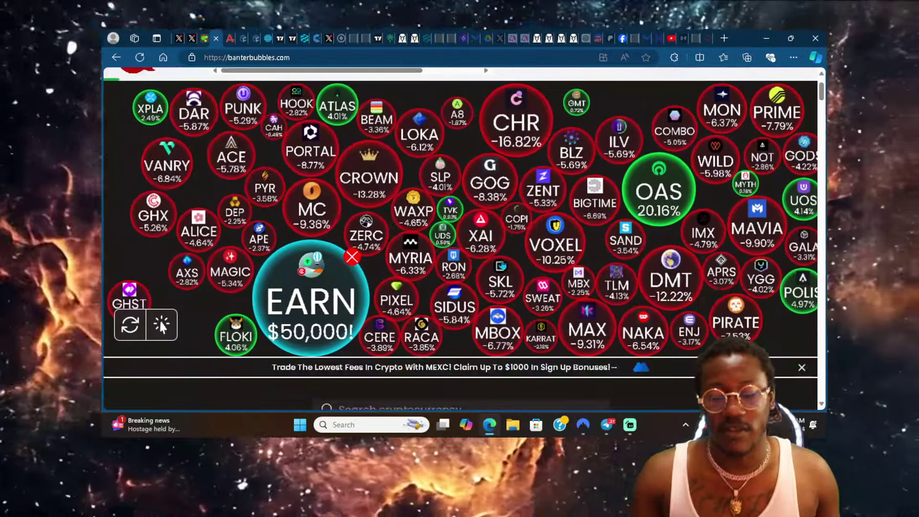
{"action": "scroll", "coordinate": [501, 263], "scroll_direction": "up", "scroll_amount": 1}
{"action": "scroll", "coordinate": [499, 256], "scroll_direction": "down", "scroll_amount": 1}
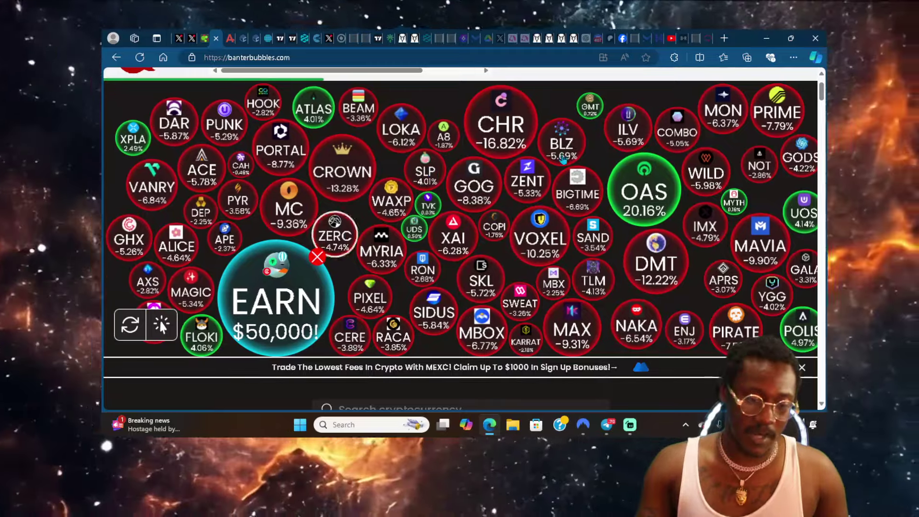
Return to the Crypto Bubbles top-100 daily map and glance at the coin table below it.
{"action": "left_click", "coordinate": [206, 39]}
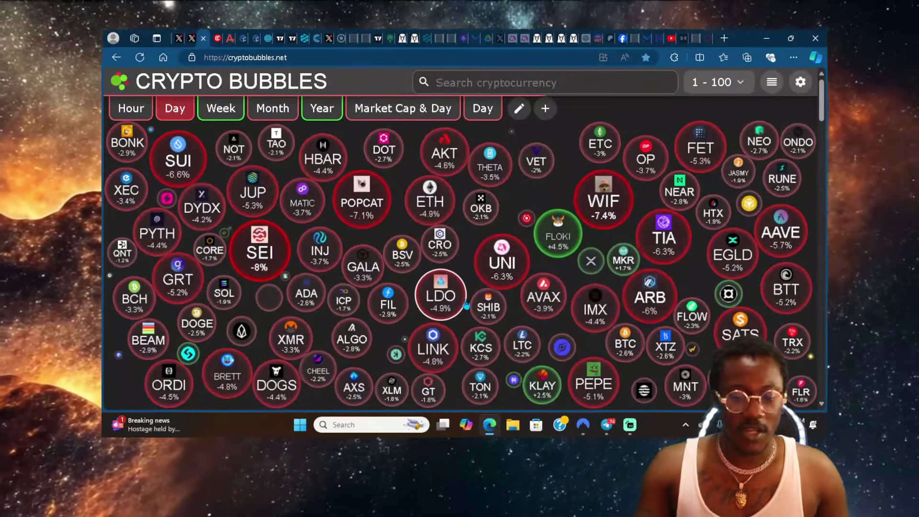
{"action": "scroll", "coordinate": [483, 259], "scroll_direction": "down", "scroll_amount": 1}
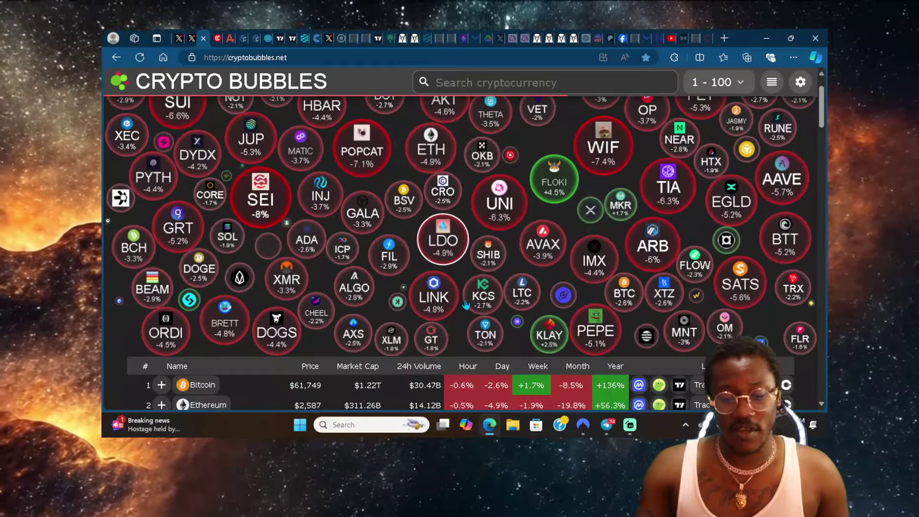
{"action": "scroll", "coordinate": [501, 213], "scroll_direction": "up", "scroll_amount": 1}
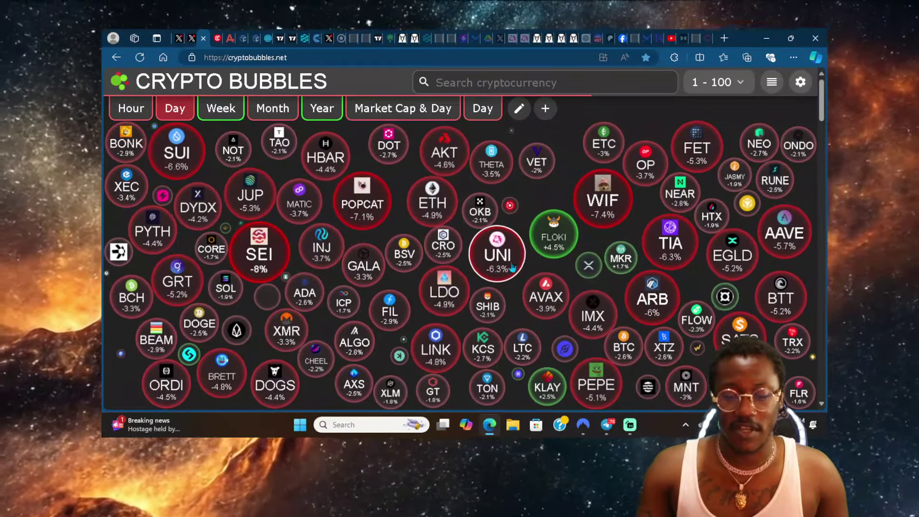